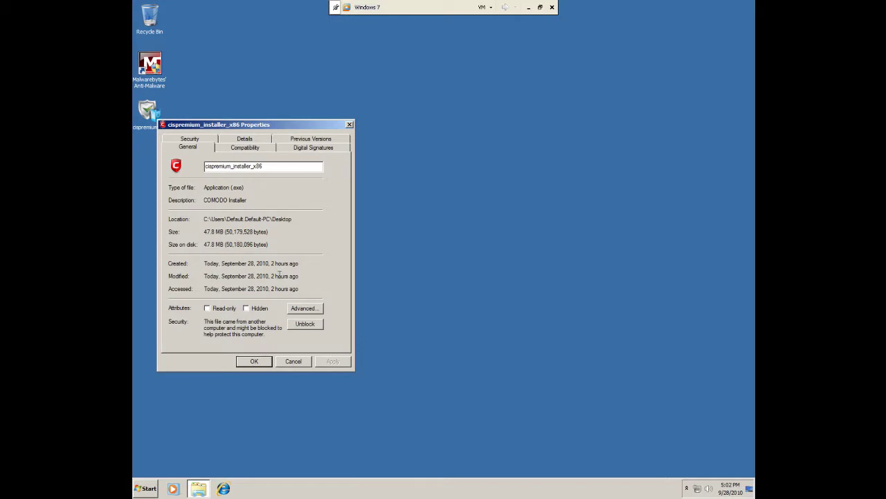
- Close the installer's properties dialog without applying changes and deselect the file on the desktop
click(290, 361)
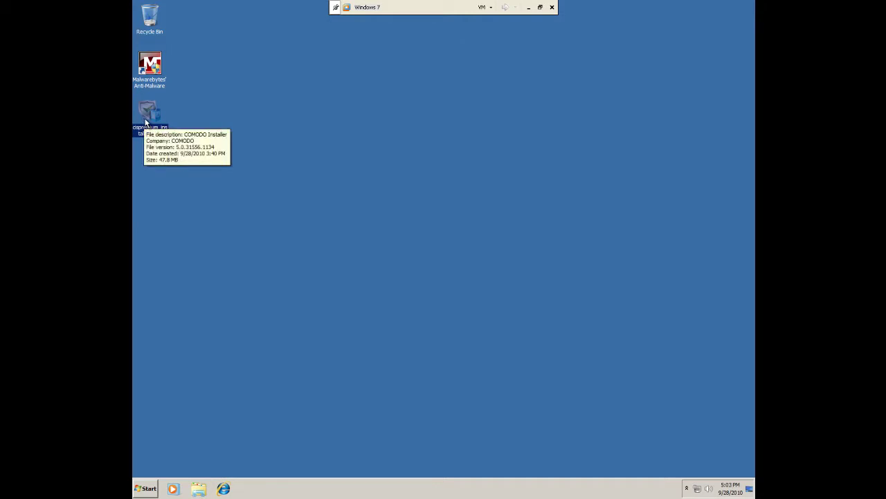
click(216, 136)
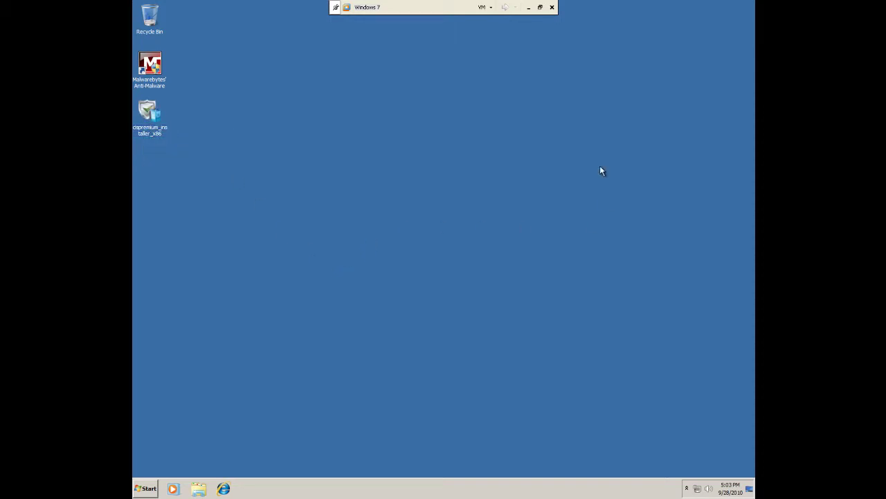
drag(326, 4, 561, 33)
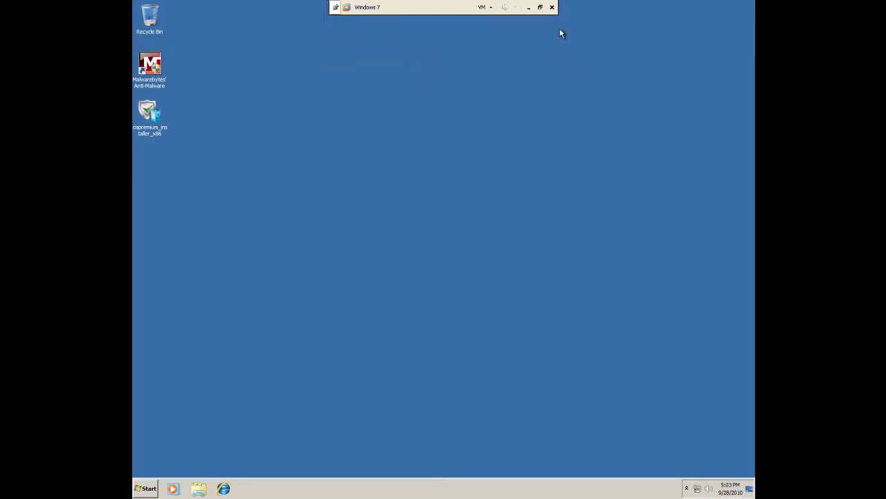
- Launch cispremium_installer_x86, allow it to make changes to the computer, and accept English (United States) as the installer language
click(151, 115)
click(242, 148)
double_click(154, 115)
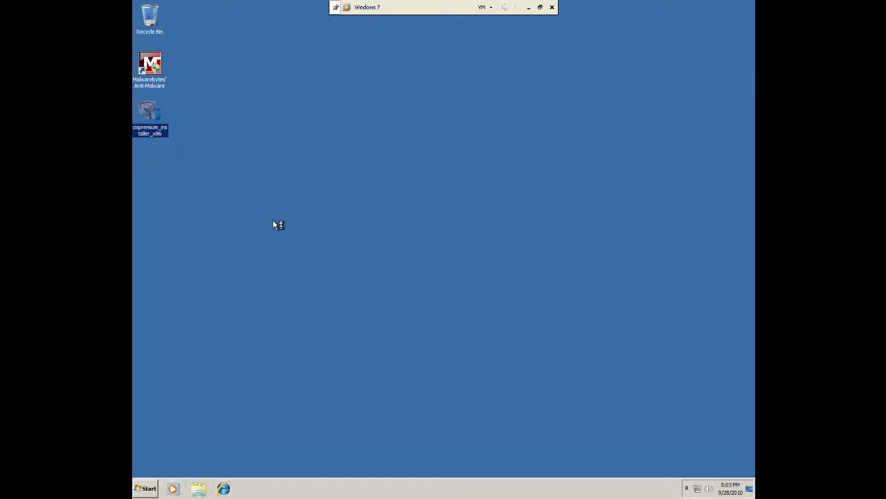
click(470, 250)
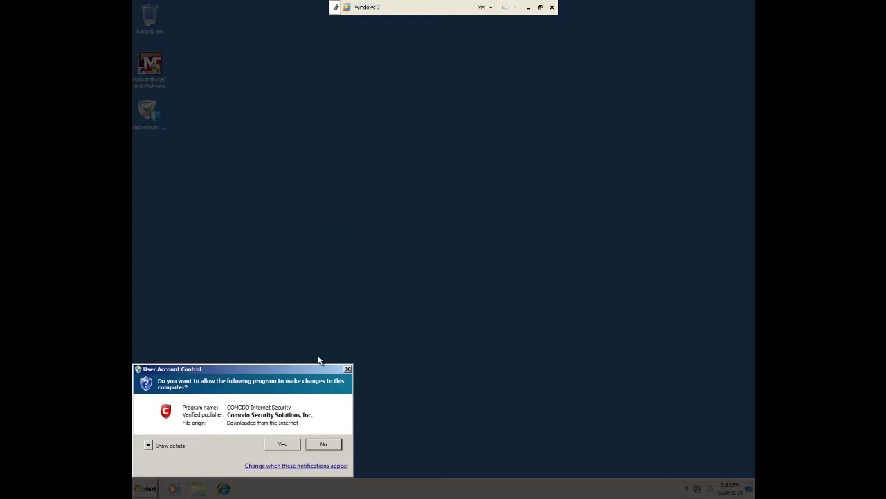
click(284, 444)
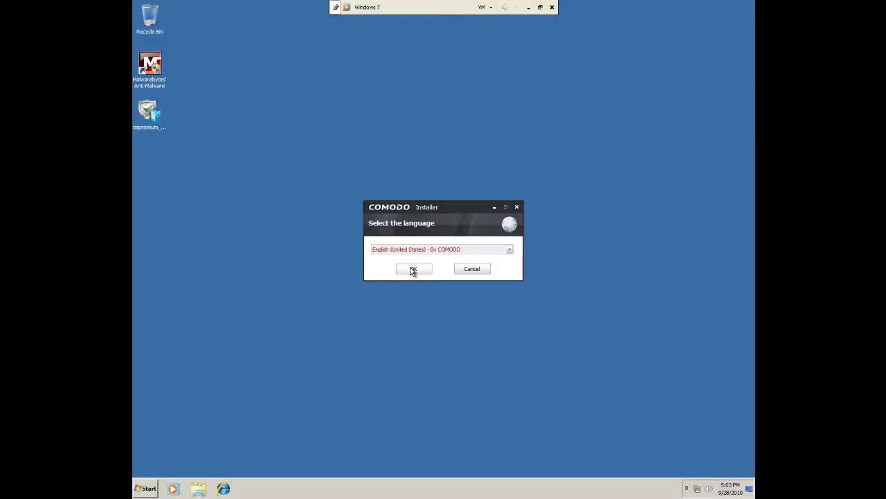
click(414, 269)
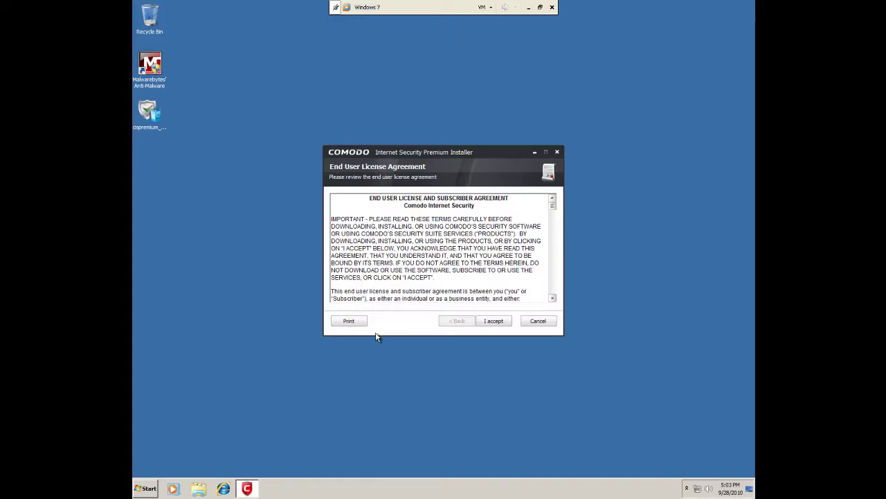
- Accept the license and start installing COMODO Antivirus and Firewall in the default folder, without using COMODO Secure DNS Servers
click(489, 322)
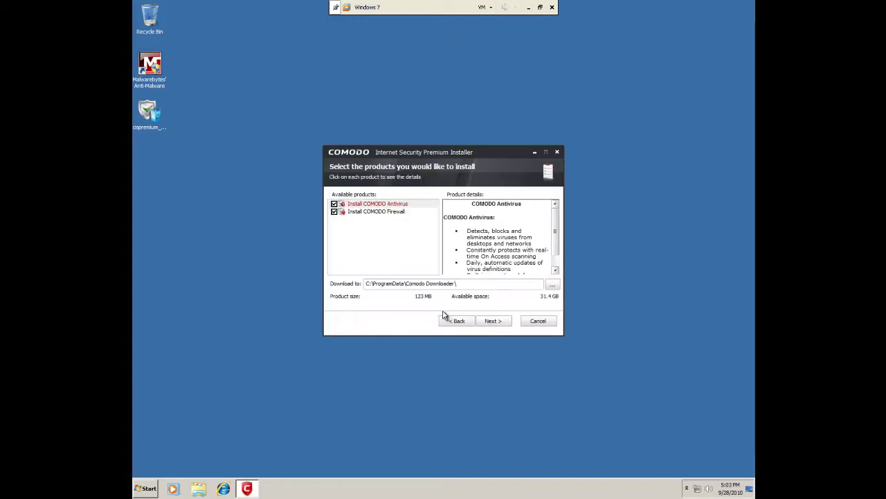
click(491, 322)
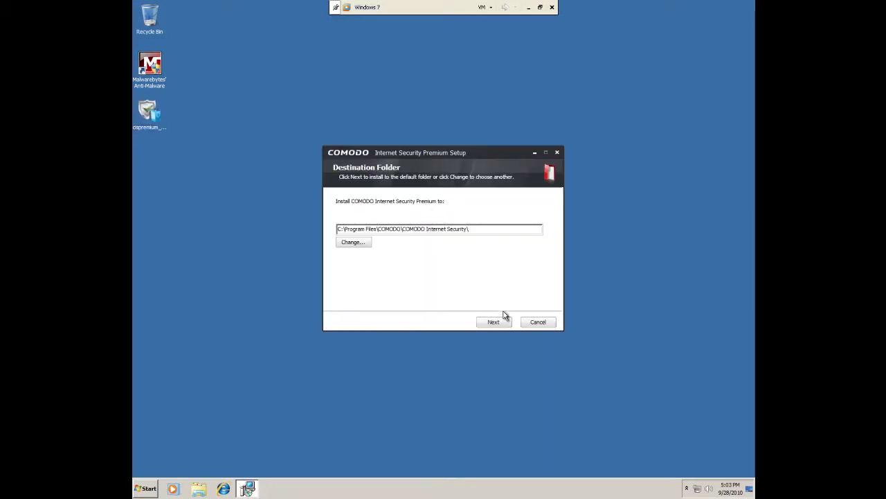
click(503, 321)
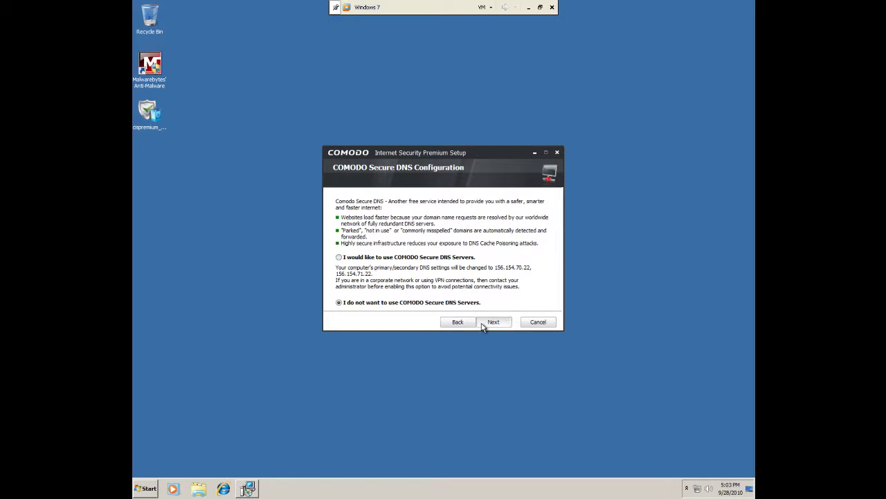
click(483, 325)
click(487, 326)
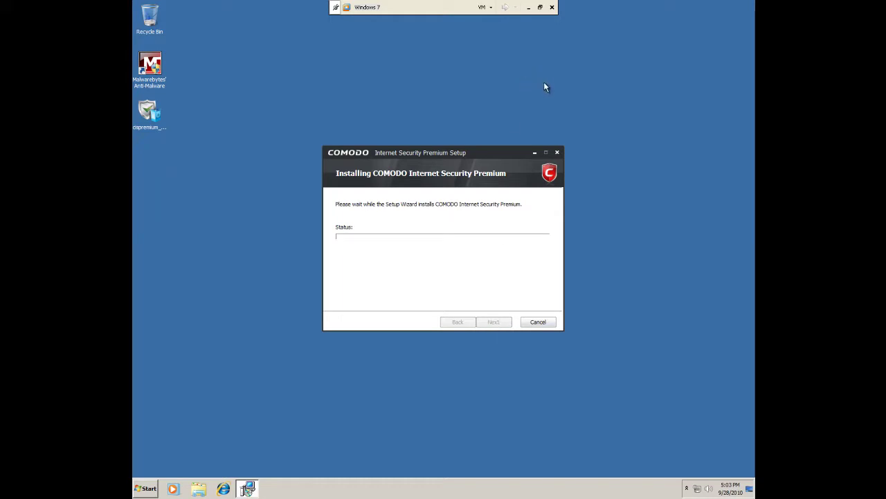
click(540, 8)
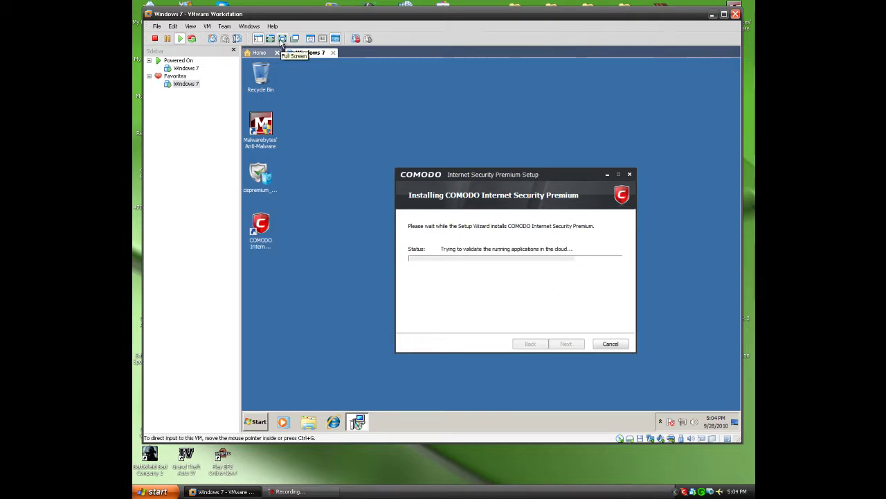
click(281, 38)
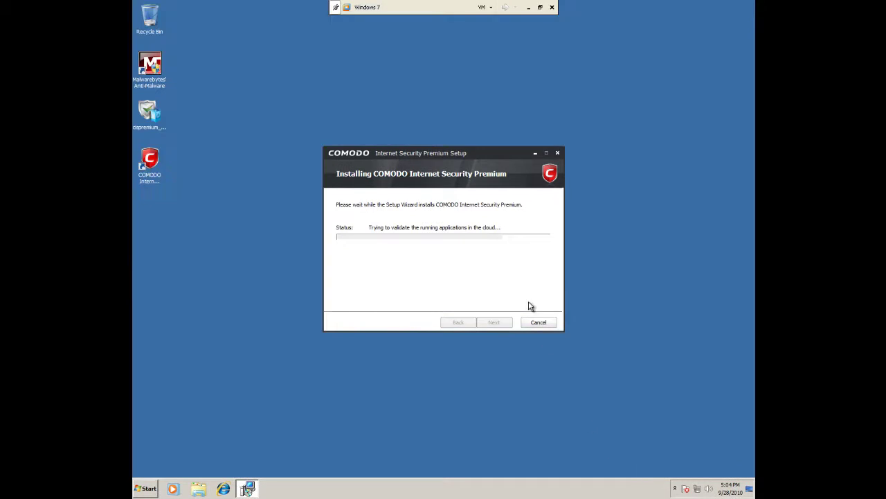
drag(462, 149, 466, 143)
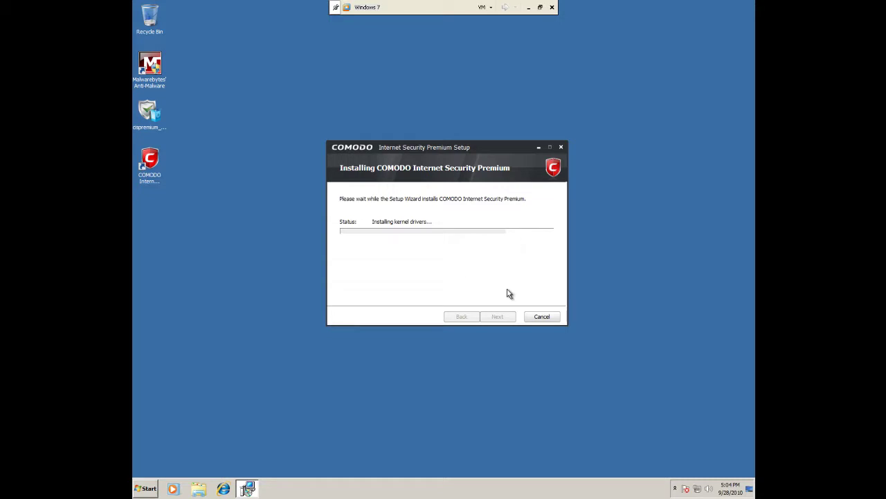
click(540, 7)
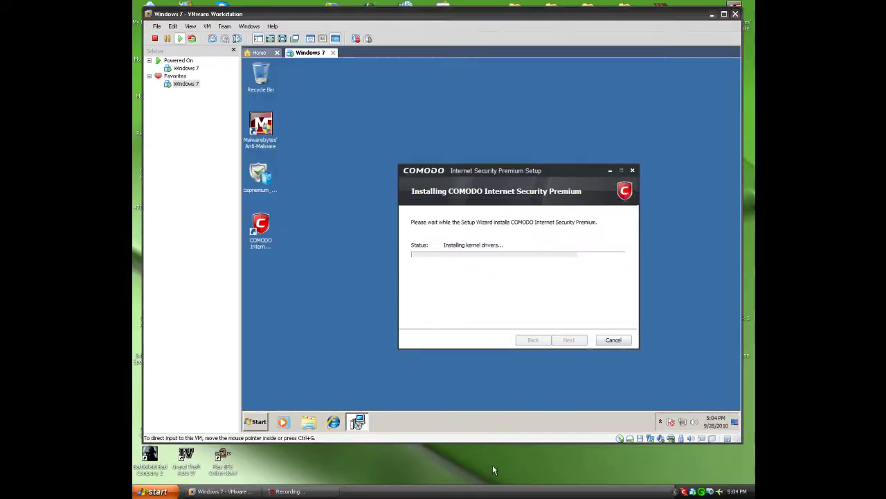
click(309, 39)
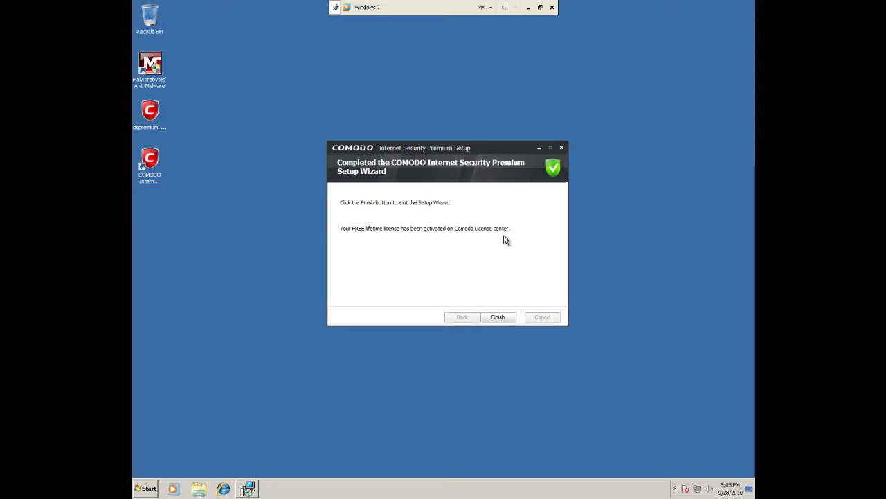
- Finish the COMODO setup wizard and restart the system for the configuration changes to take effect
click(498, 319)
click(531, 323)
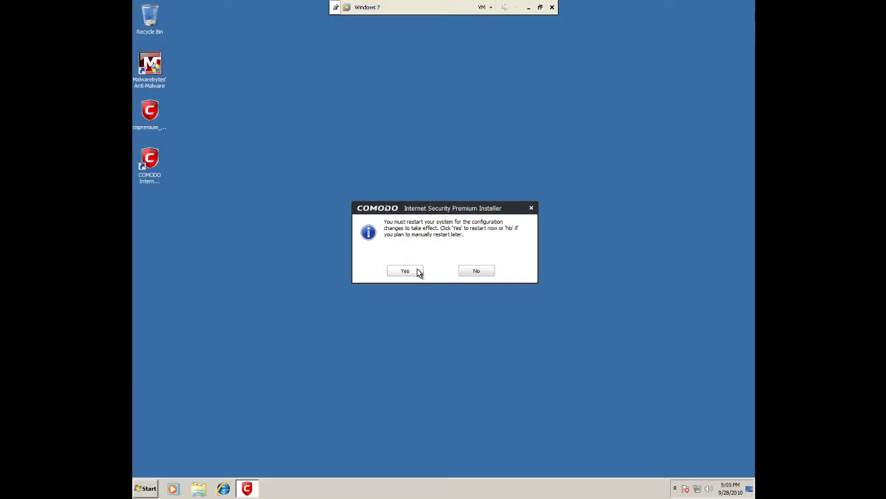
click(540, 7)
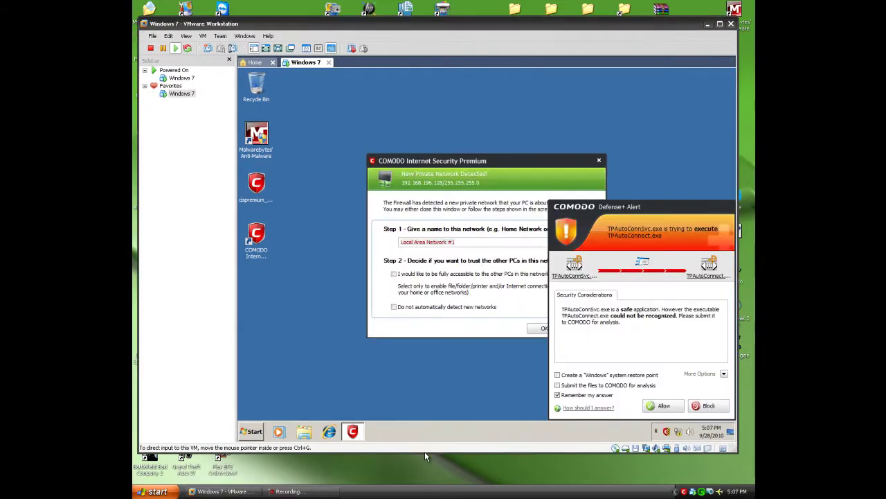
- Accept the new private network as Local Area Network #1 and allow TPAutoConnSvc.exe to execute TPAutoConnect.exe, with the answer remembered
click(277, 54)
click(278, 49)
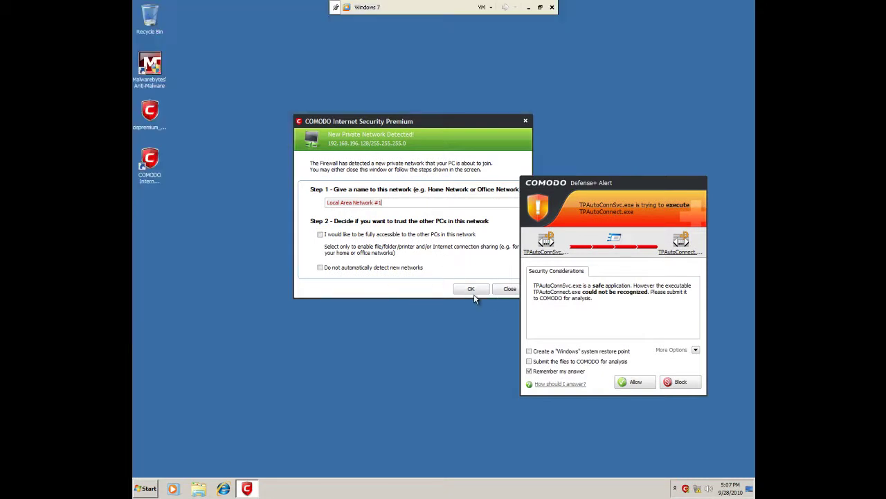
click(468, 291)
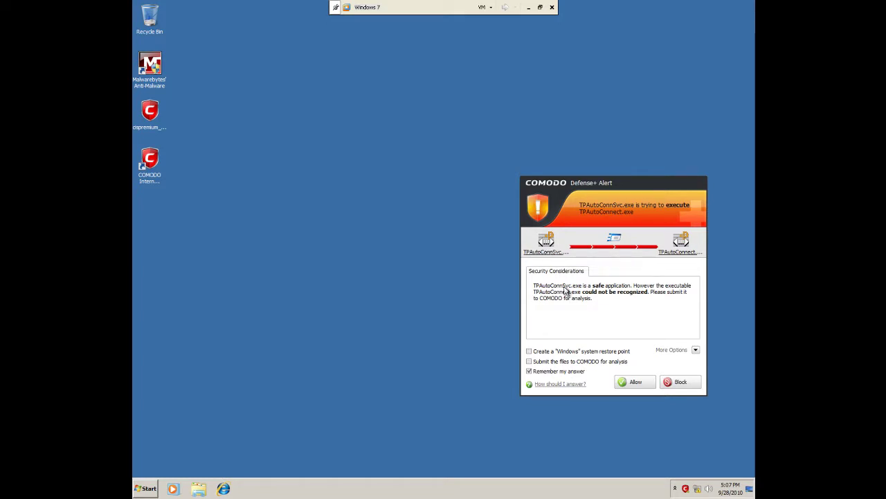
click(637, 383)
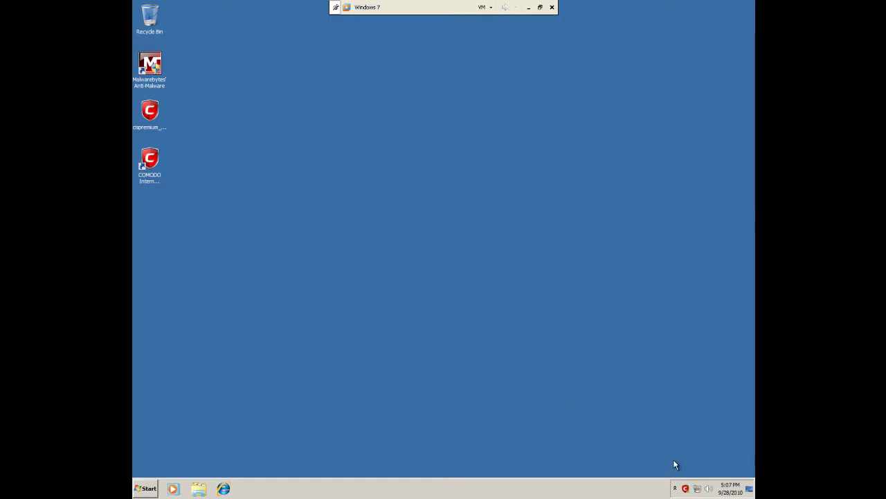
- Open COMODO Internet Security and update its virus signature database
double_click(686, 489)
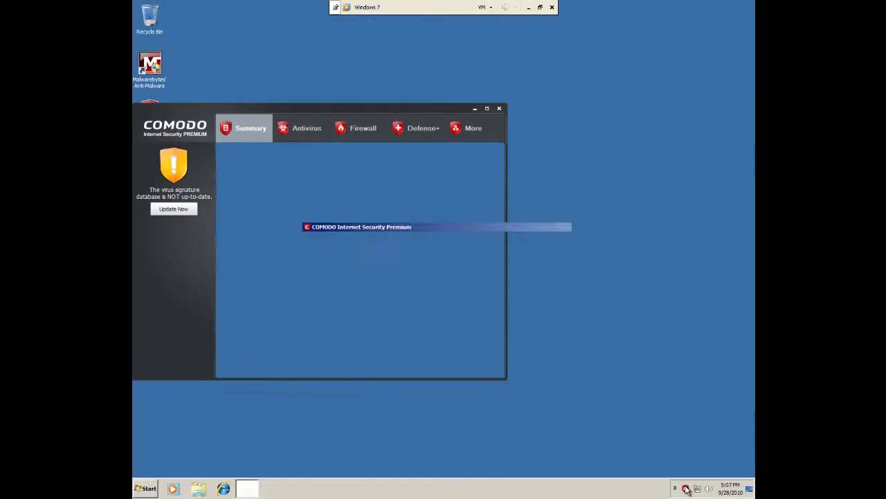
drag(323, 104, 407, 101)
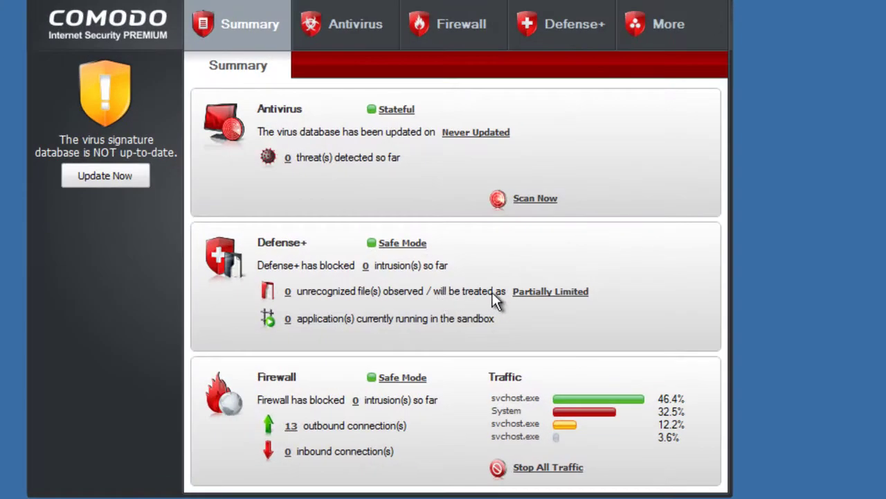
click(89, 175)
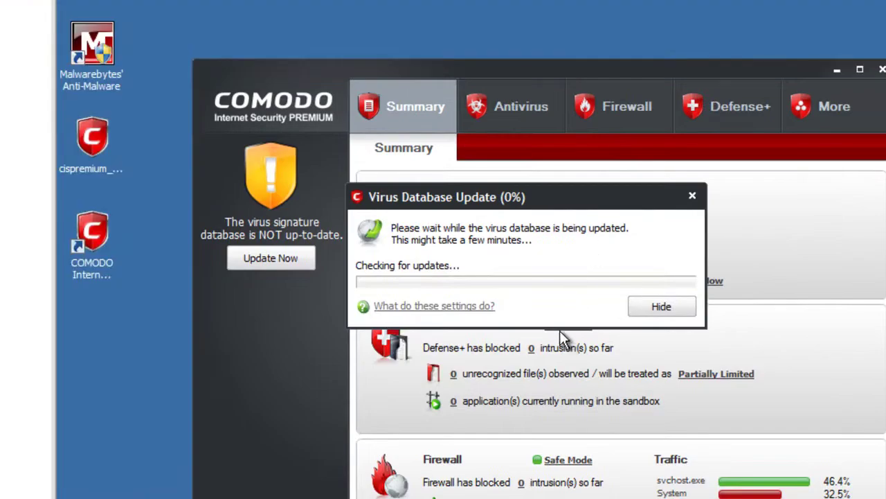
drag(484, 195, 487, 185)
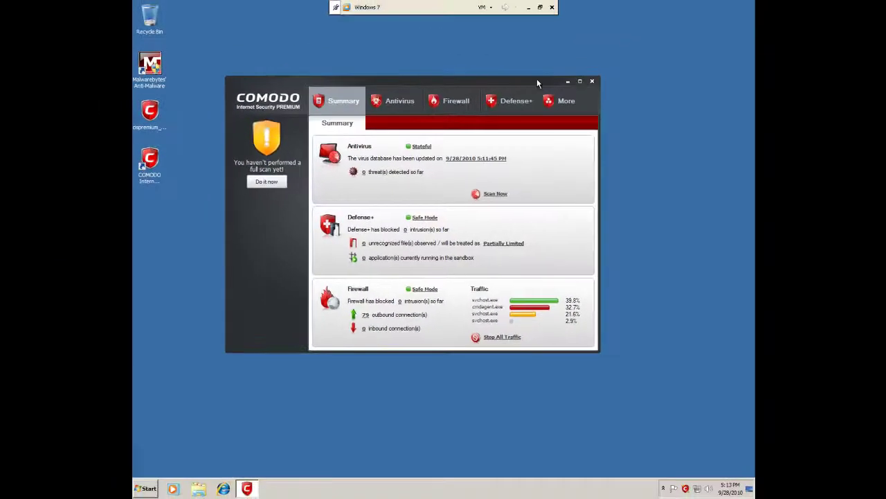
- Review the options in COMODO's Antivirus, Firewall, Defense+ and More sections, then close its window
drag(536, 83, 541, 85)
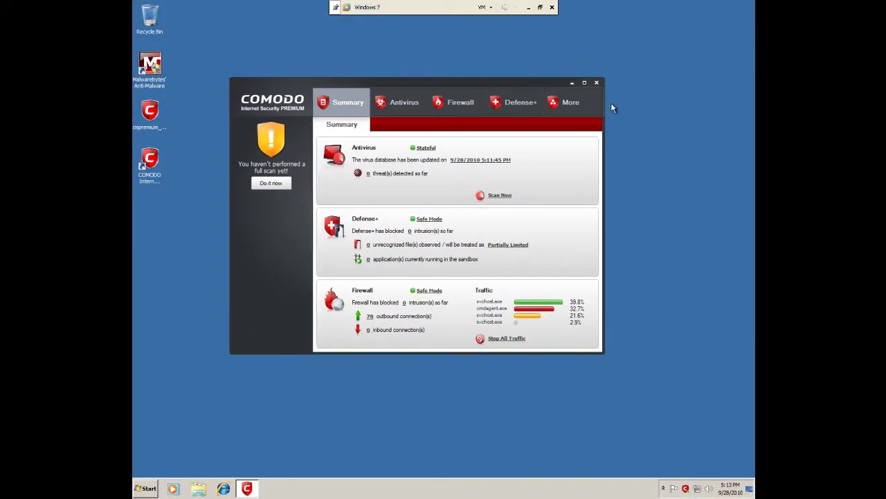
click(381, 105)
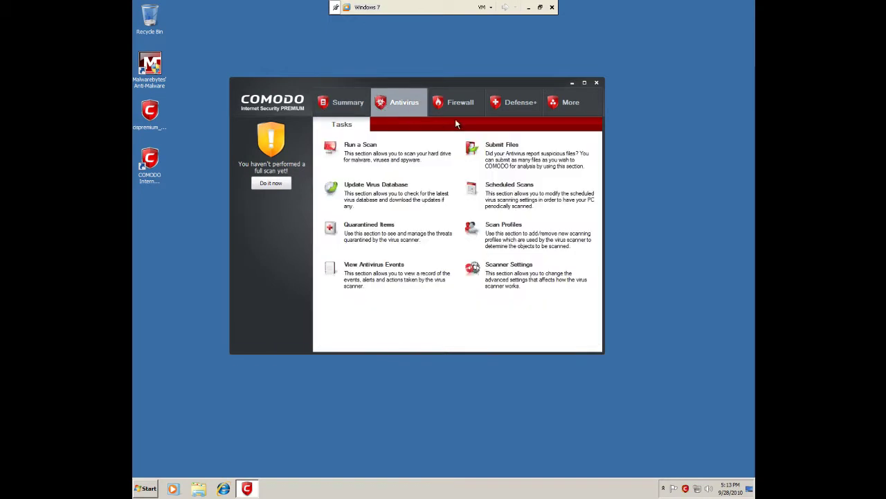
click(471, 103)
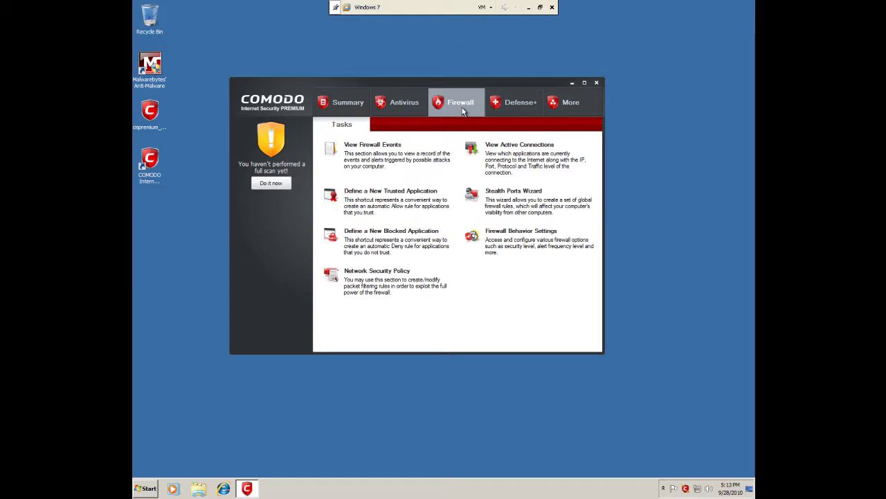
click(504, 97)
click(580, 109)
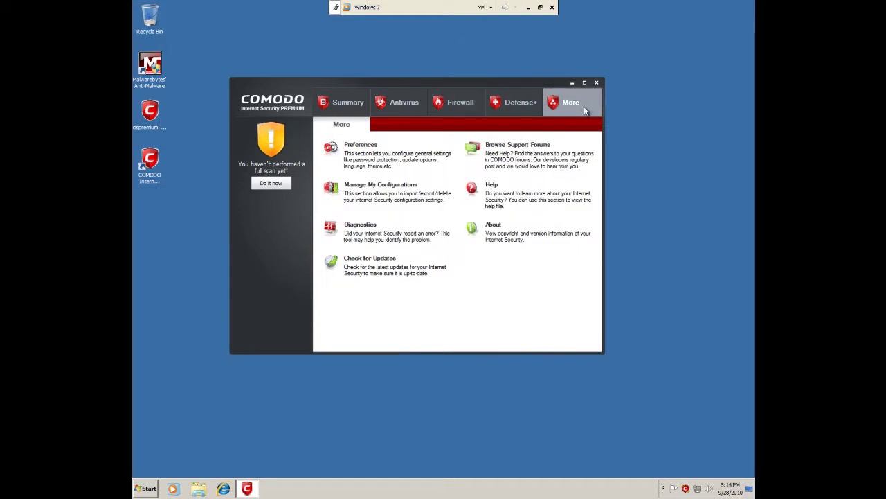
click(596, 84)
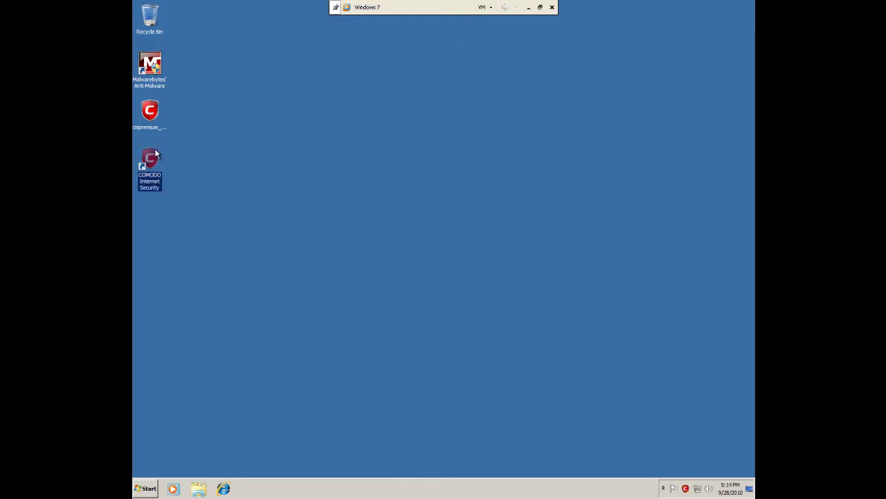
click(270, 255)
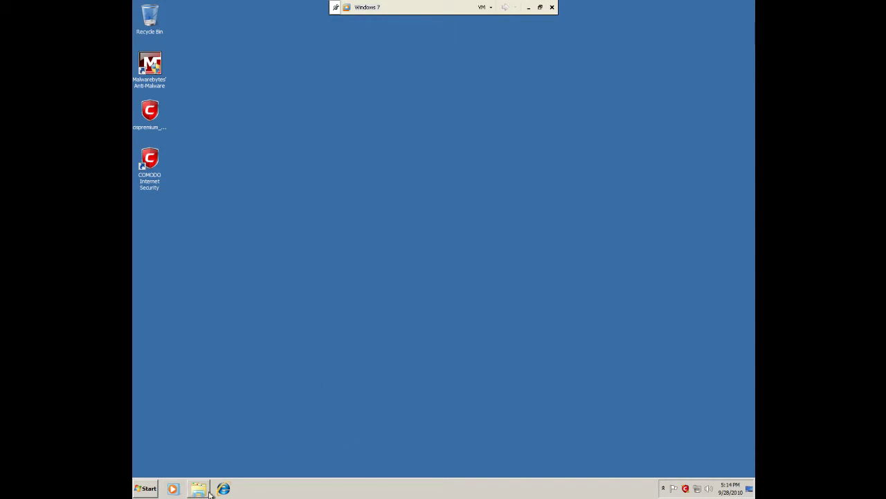
key(super)
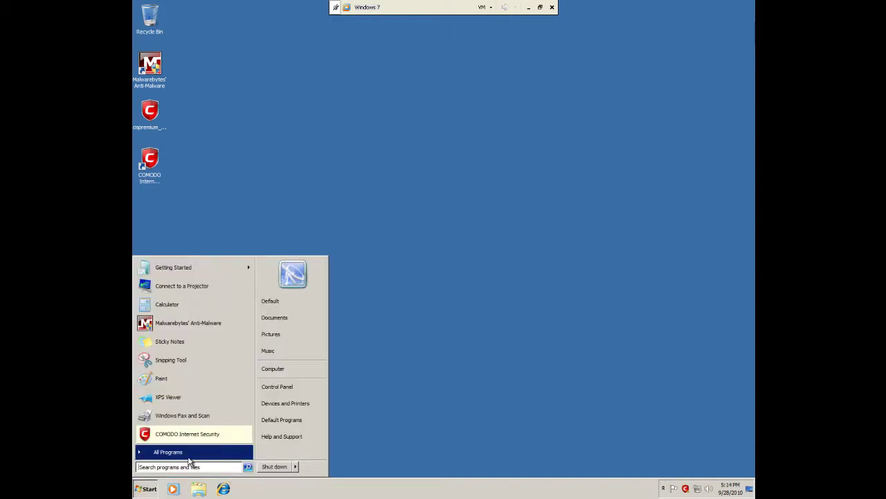
click(224, 488)
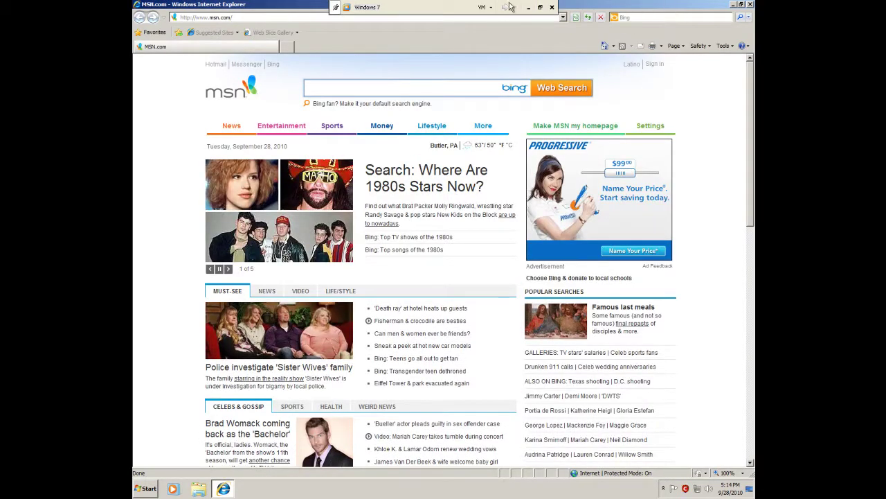
click(427, 19)
click(540, 7)
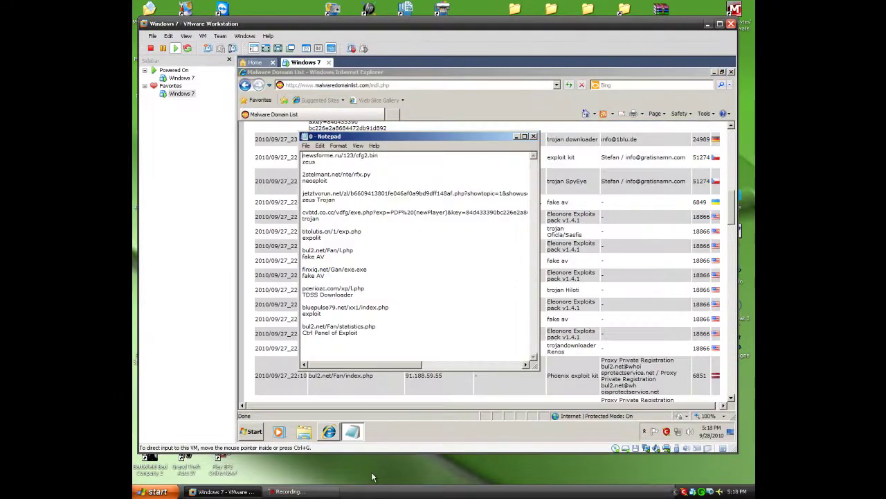
click(278, 47)
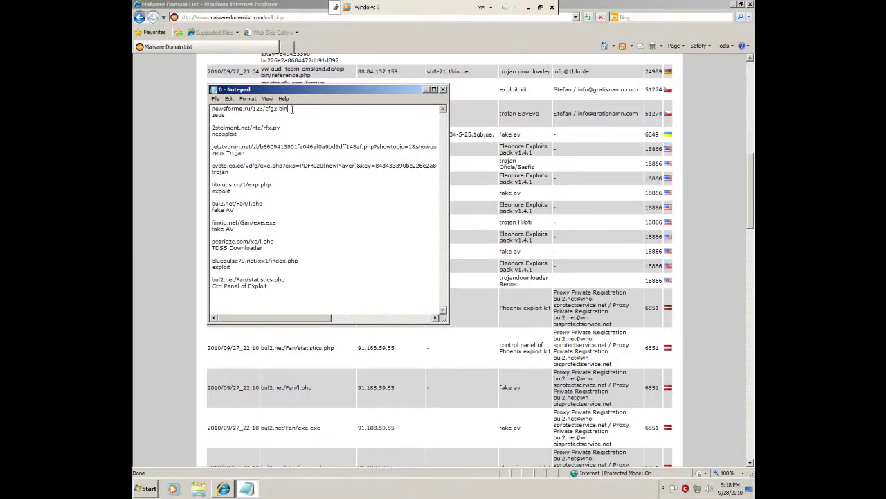
- Open the listed link newsforme.ru/123/cfg2.bin in the browser, start saving the offered cfg2.bin file, and cancel the save
drag(289, 109, 214, 110)
click(254, 19)
text(newsforme.ru/123/cfg2.bin)
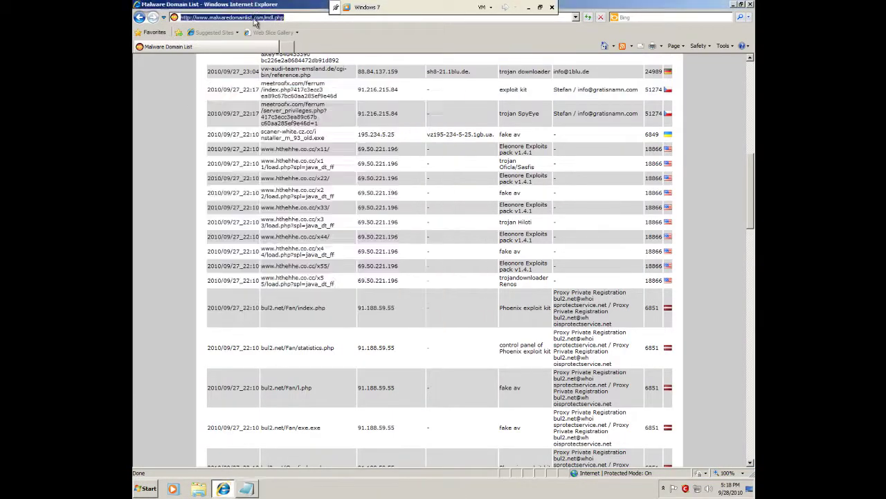
key(Return)
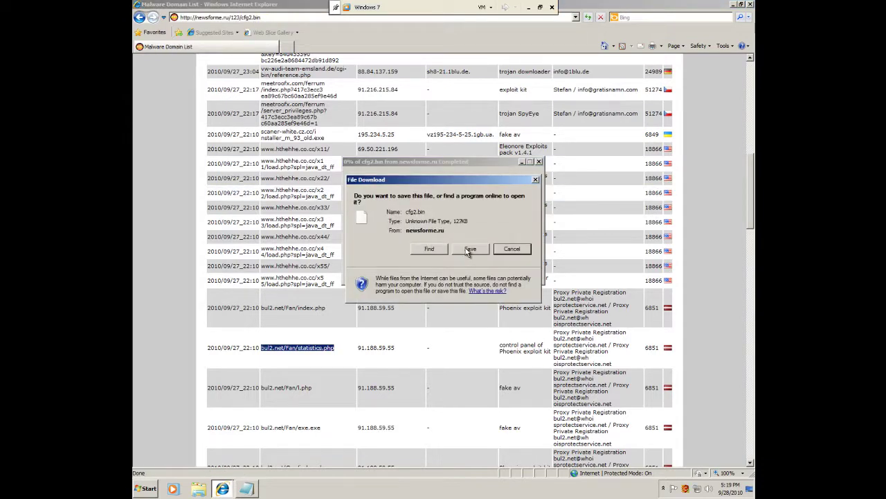
click(469, 250)
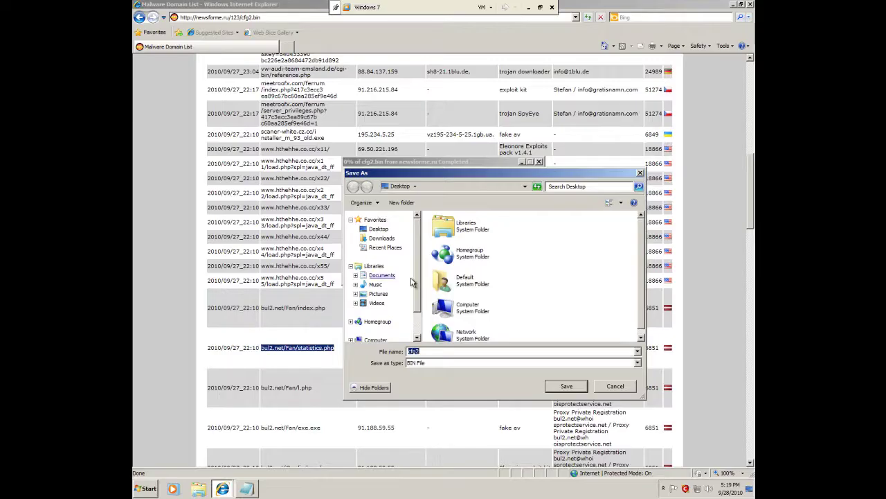
click(622, 388)
- Reload the cfg2.bin link, find a program online for the file, review the Windows File Association page, and close that window
click(269, 19)
key(Return)
click(434, 249)
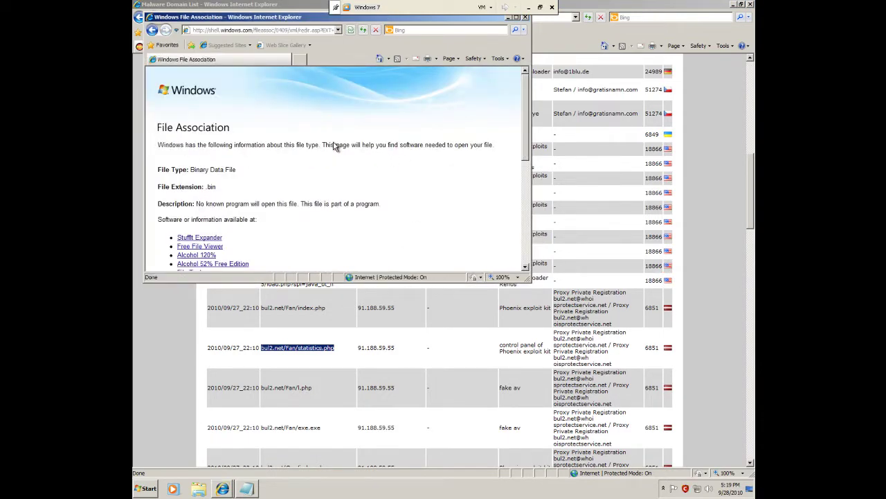
scroll(238, 172, down, 5)
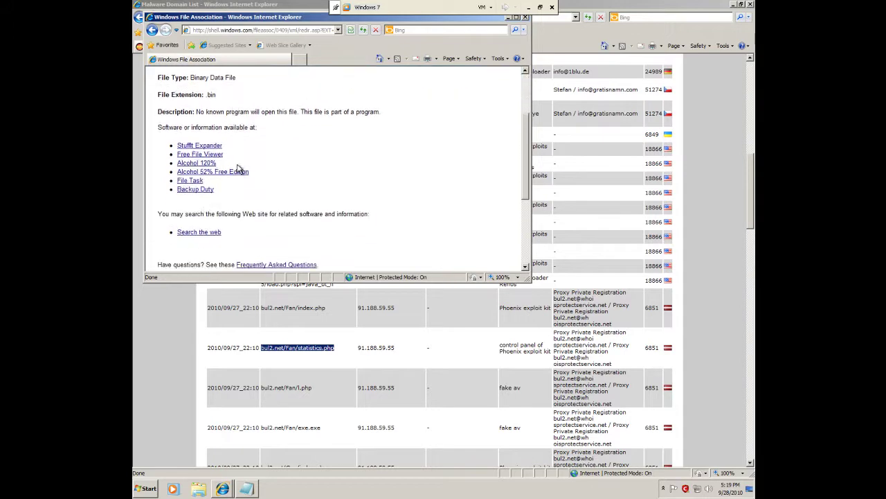
double_click(260, 19)
scroll(334, 166, up, 2)
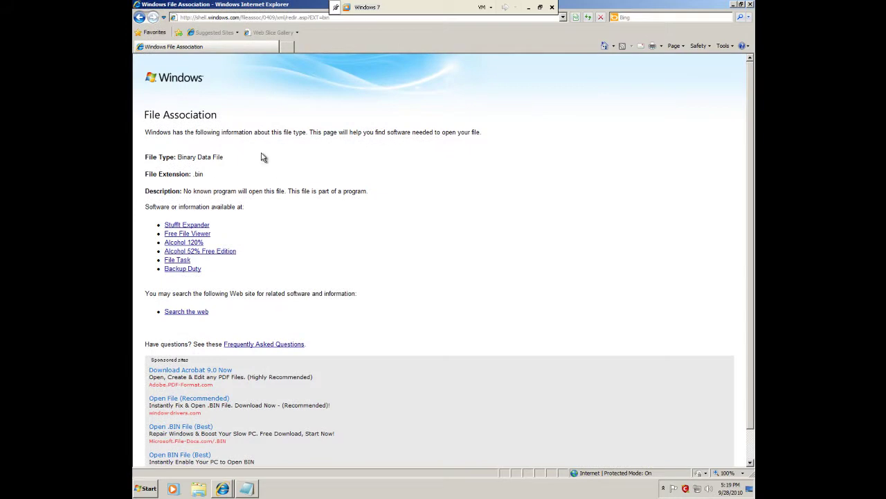
click(750, 4)
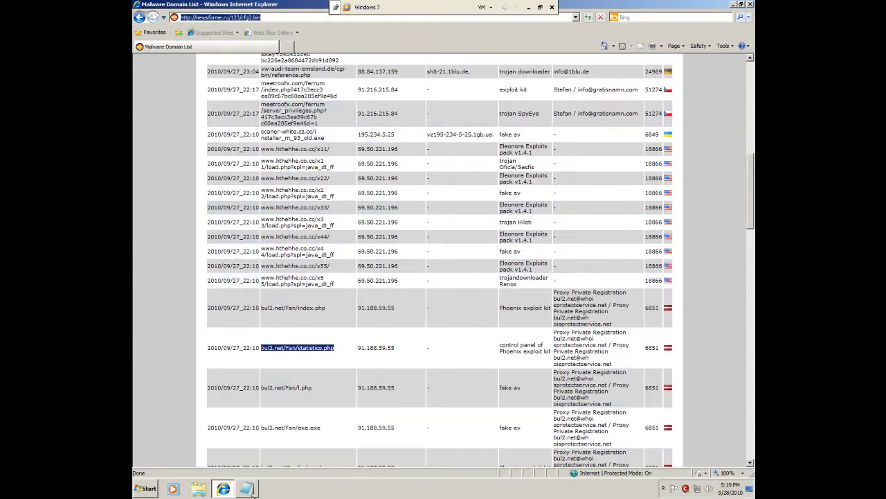
- Open the neosploit link 2stelmant.net/nte/rfx.py from the Notepad list in the browser
key(alt+Tab)
drag(280, 127, 221, 127)
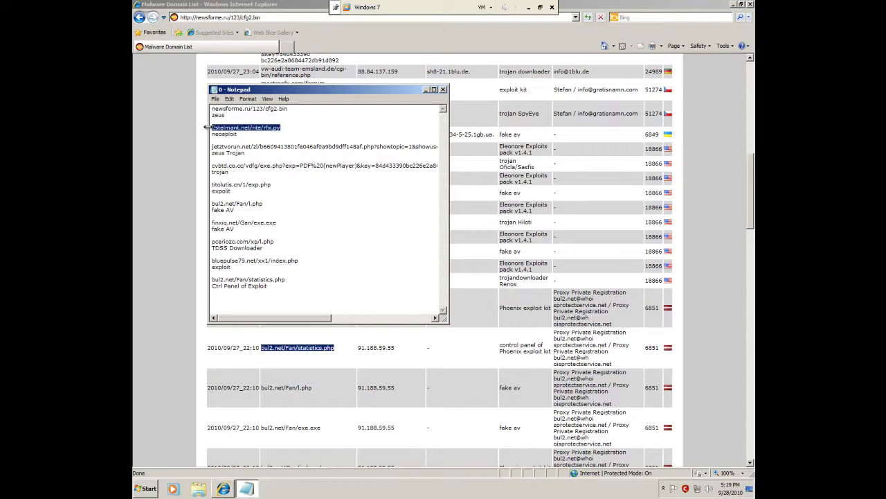
click(268, 18)
text(2stelmant.net/nte/rfx.py)
key(shift+Home)
key(Delete)
key(Return)
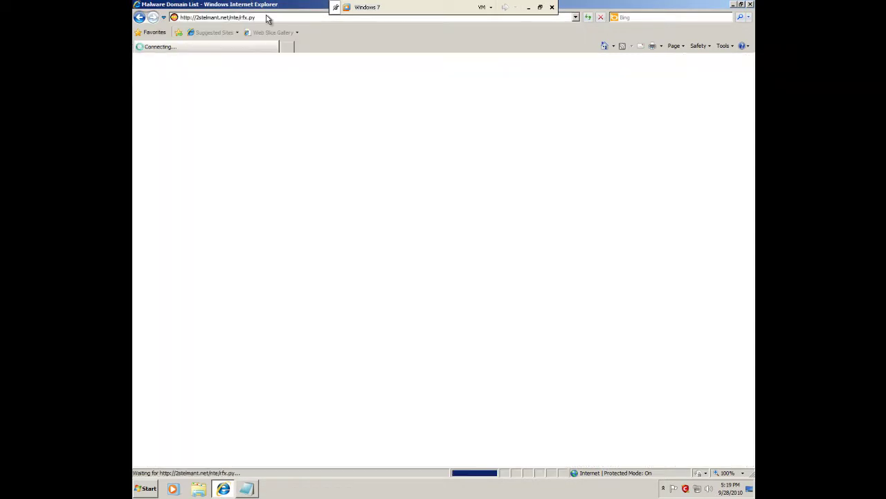
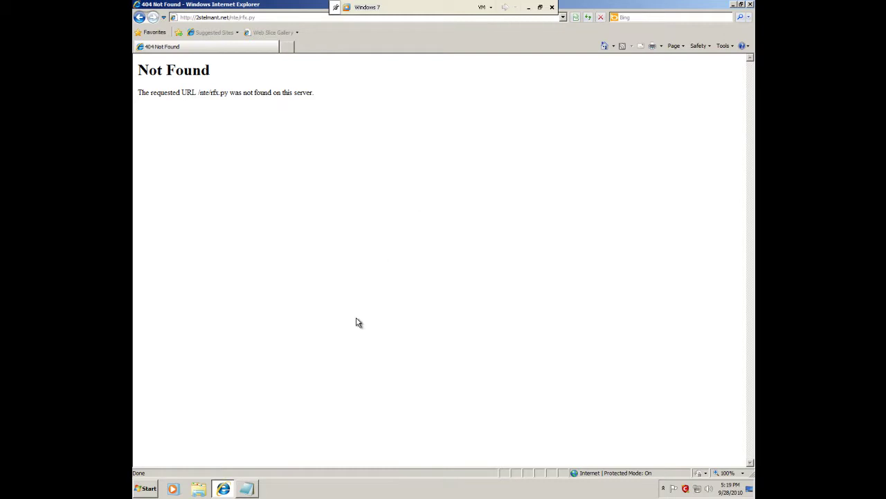
- Copy the full jetztvorun.net Zeus Trojan link from the Notepad list and open it in the browser
click(251, 489)
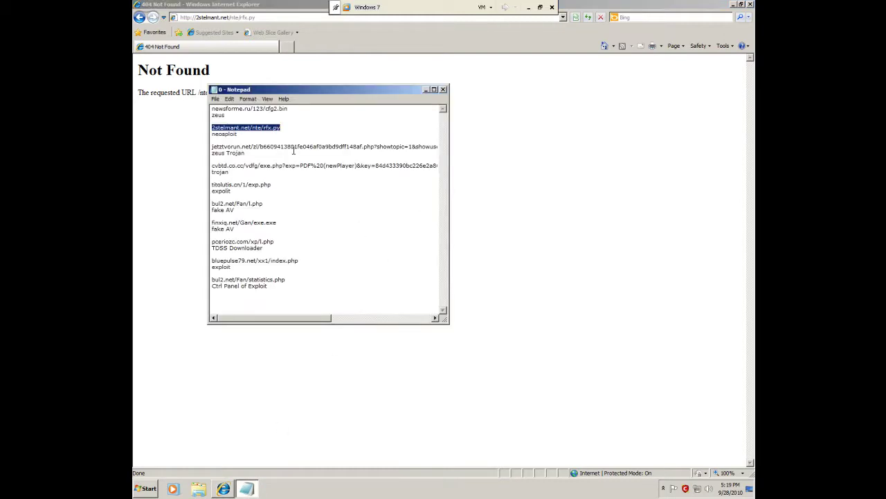
drag(212, 146, 463, 149)
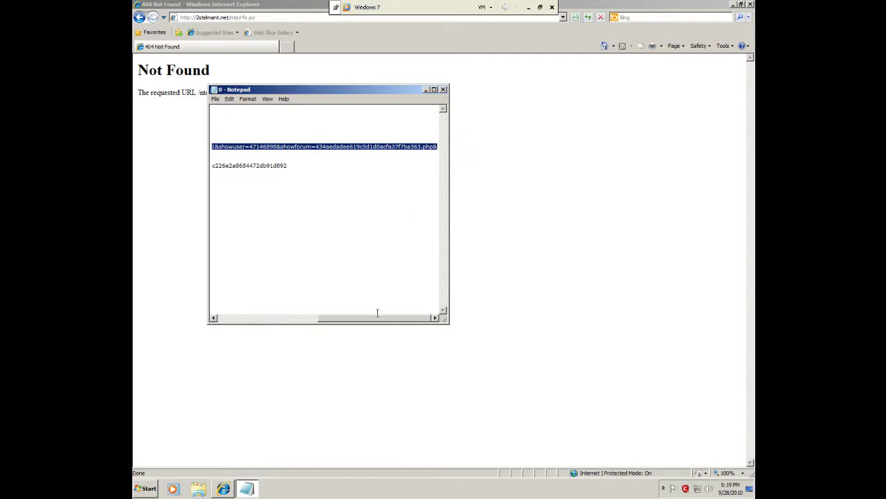
drag(362, 320, 225, 289)
click(284, 17)
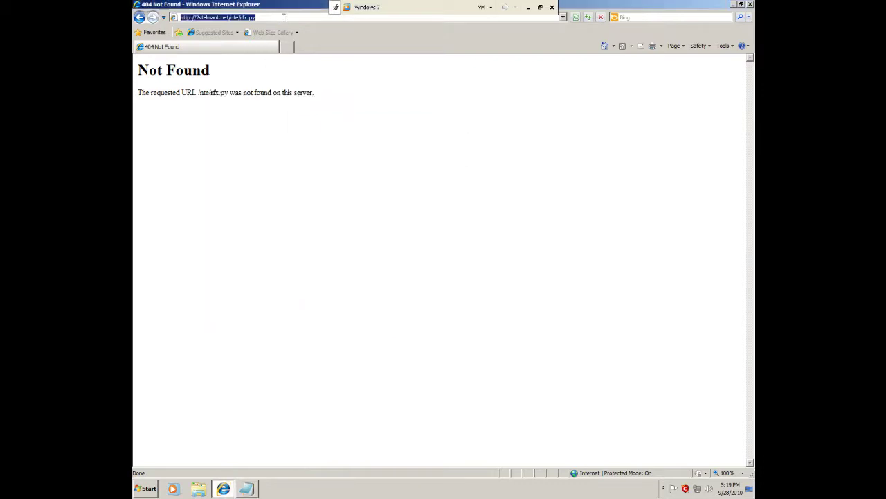
key(ctrl+v)
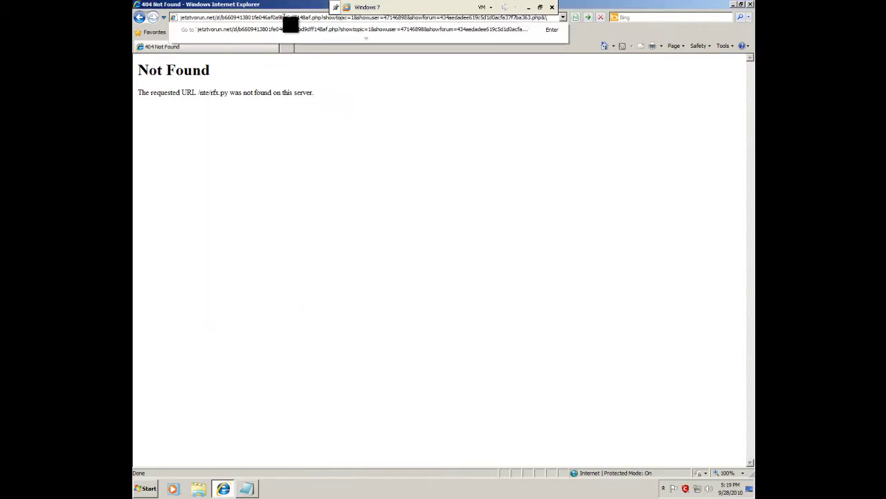
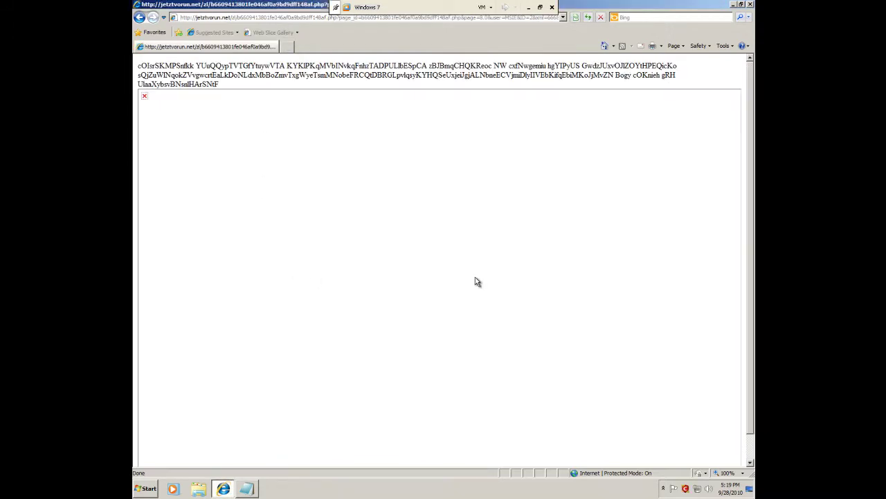
- Check the options of the page's missing picture and try to find a program online for the offered 1879bd.pdf file
right_click(149, 99)
key(Escape)
right_click(144, 97)
click(312, 160)
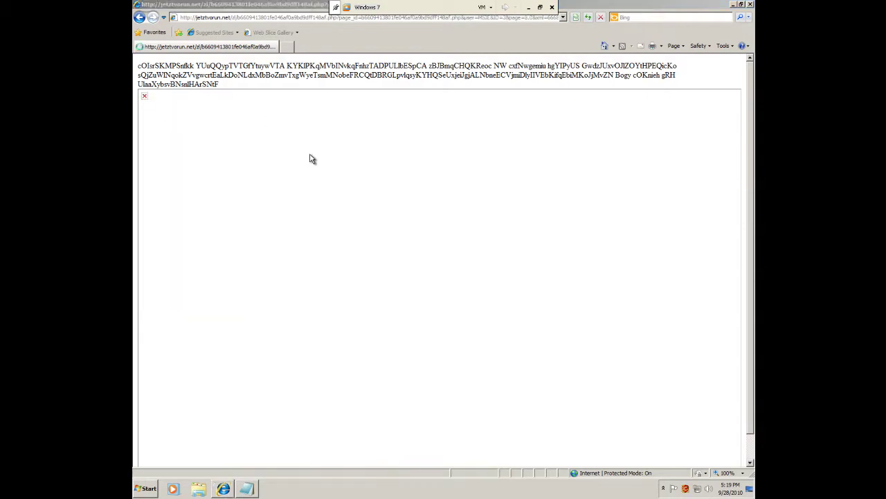
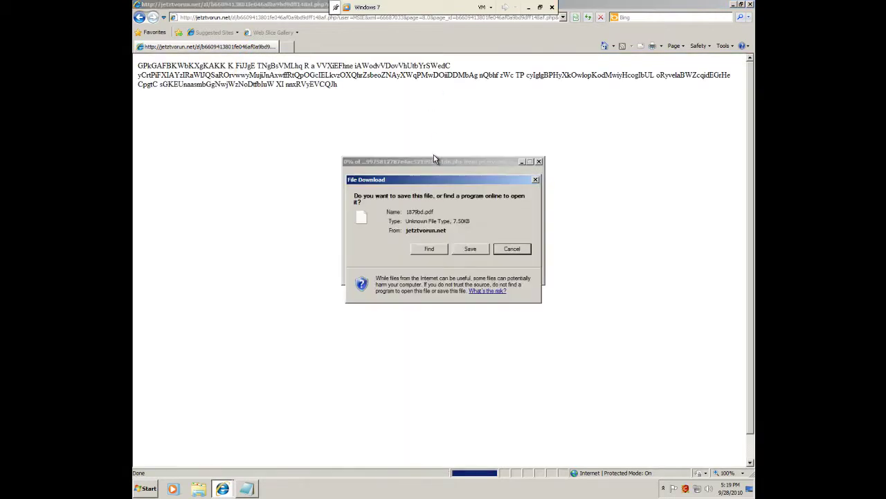
click(441, 253)
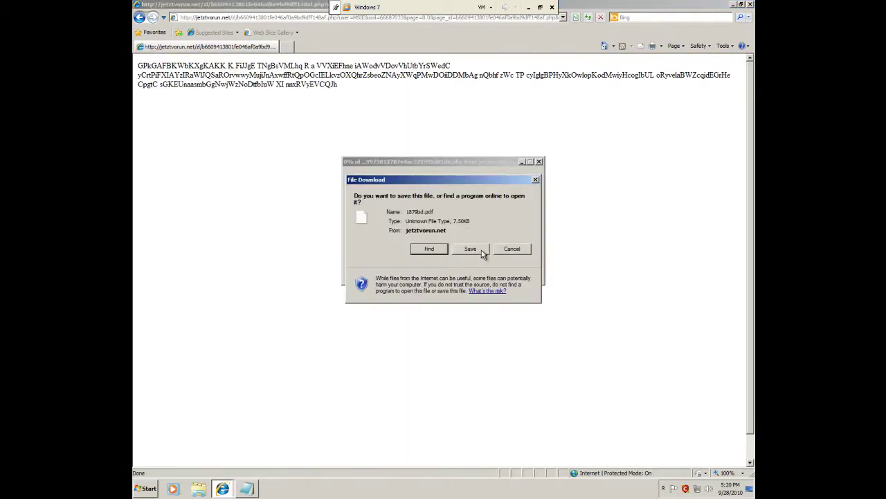